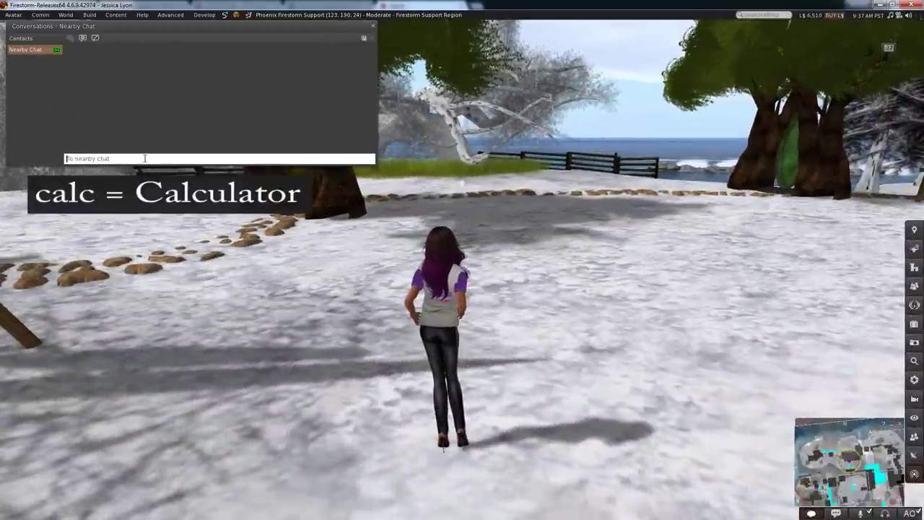
# Calculate 9001 * 3, 7382 - 423 and 81 / 4 with the calc chat command.
pyautogui.write('calc 0')
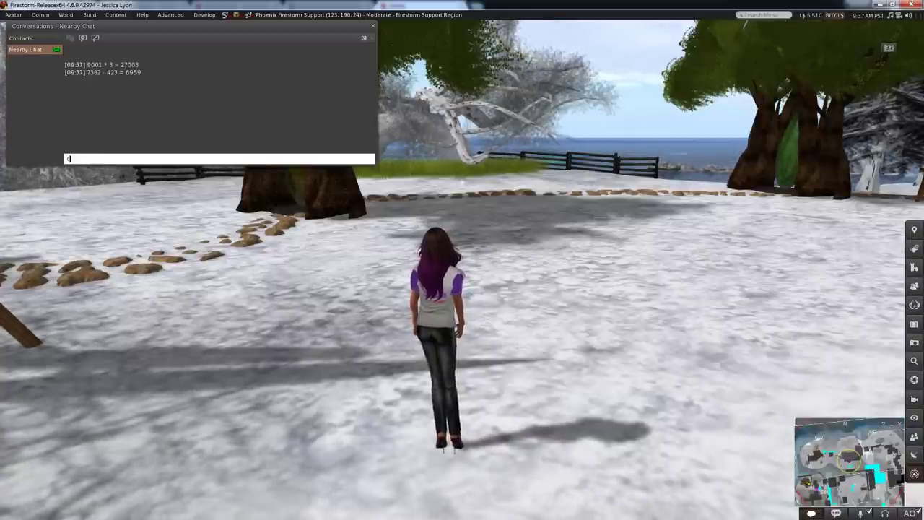
pyautogui.write('alc 81 /')
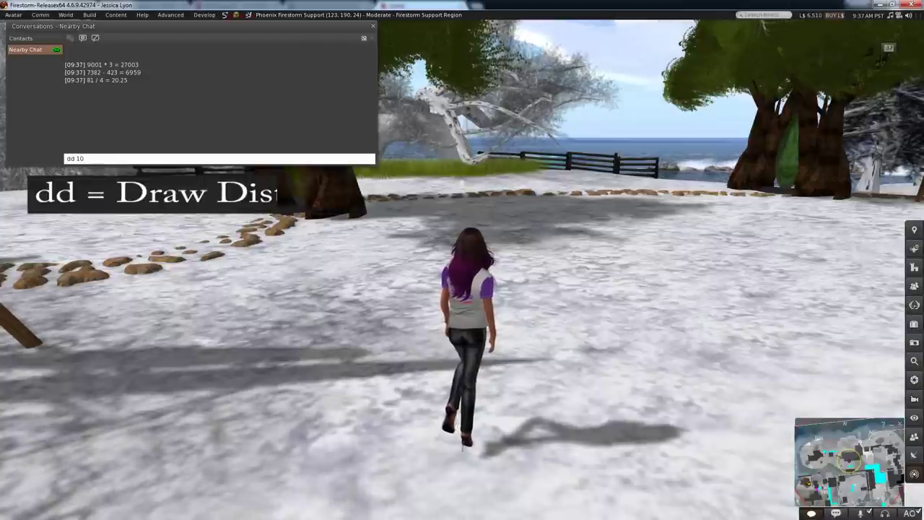
# Set the draw distance with the dd chat command to 10 m, 64 m and finally 256 m.
pyautogui.press('Return')
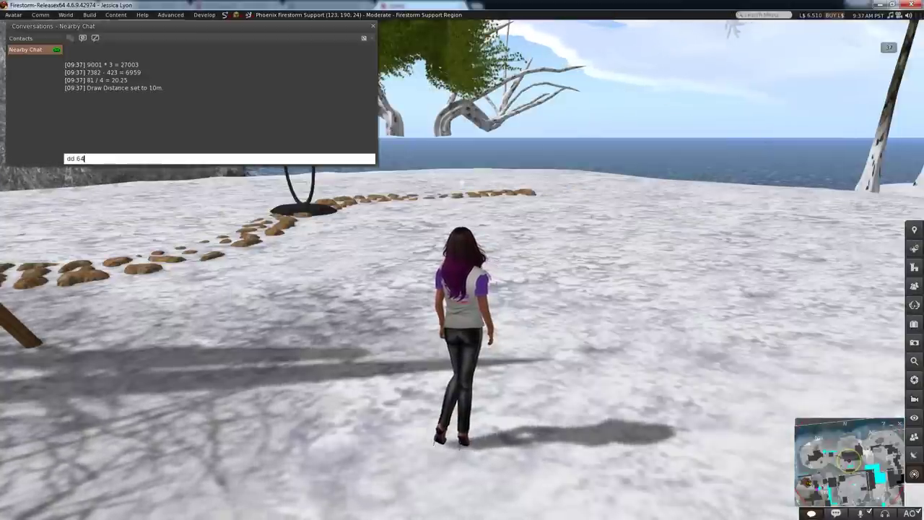
pyautogui.write('dd 64')
pyautogui.press('Return')
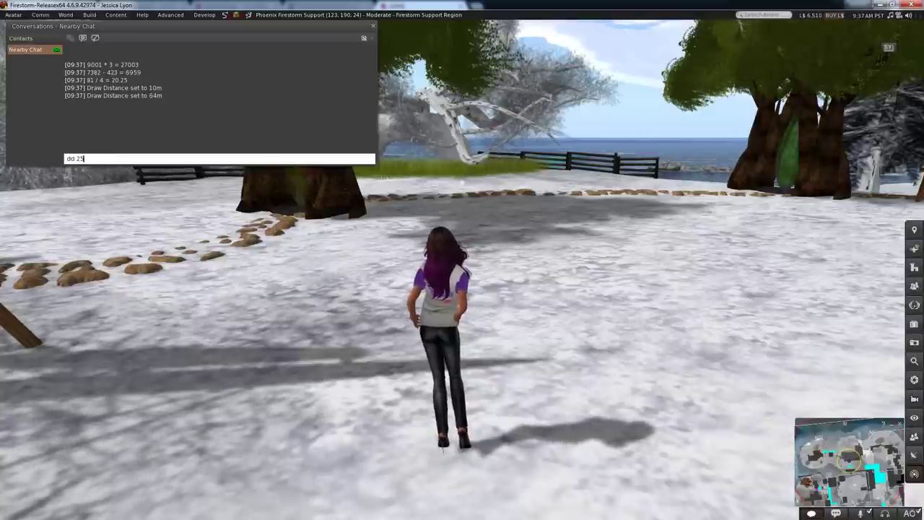
pyautogui.write('dd 256')
pyautogui.press('Return')
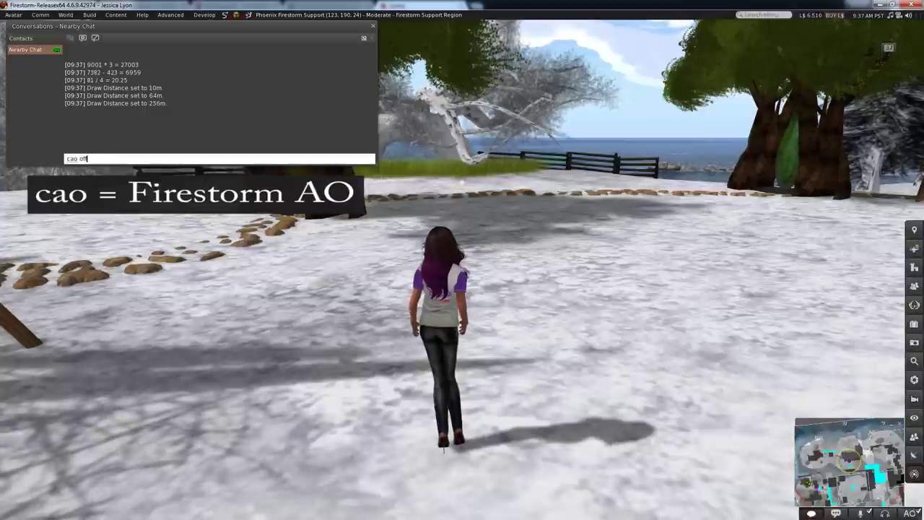
# Turn the Firestorm animation overrider off and back on with the cao chat command.
pyautogui.press('Return')
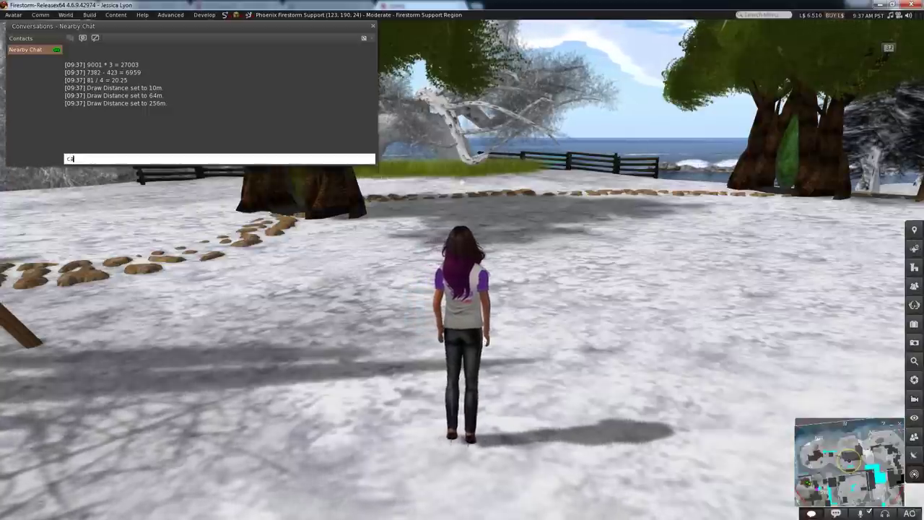
pyautogui.press('Return')
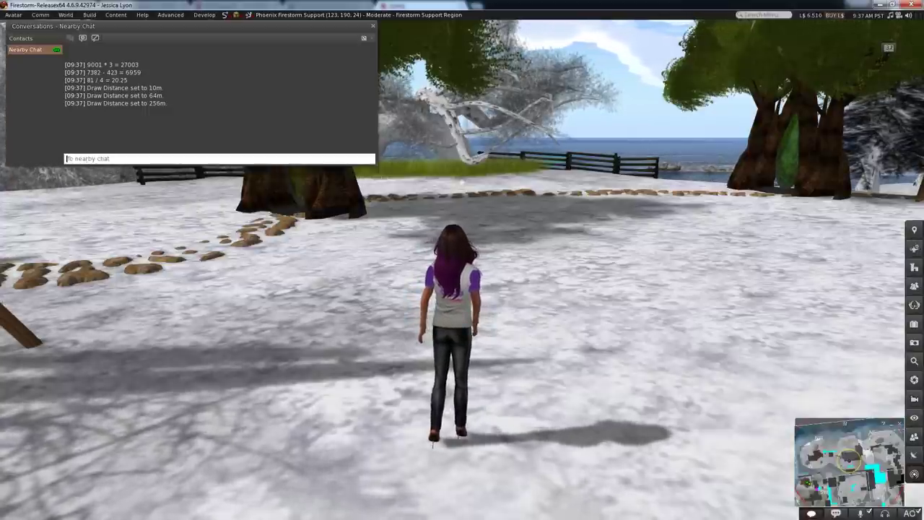
# Clear the nearby chat transcript with the clrchat command.
pyautogui.write('c')
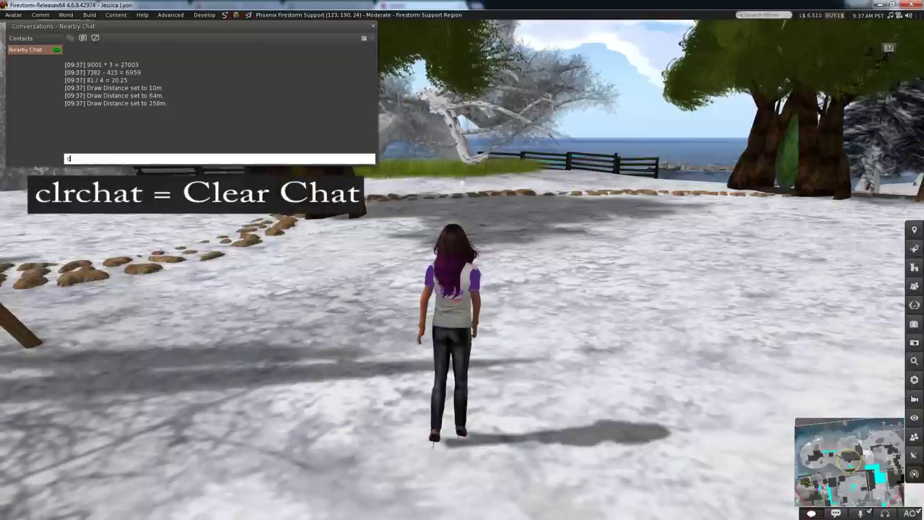
pyautogui.write('lrchat')
pyautogui.press('Return')
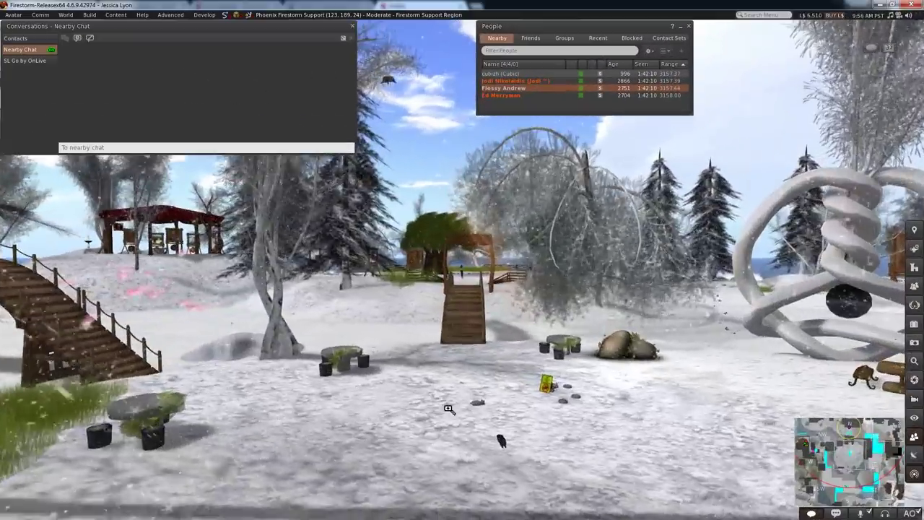
# Move the camera to the pink cat on the snow and teleport the avatar to the camera position.
pyautogui.press('Up')
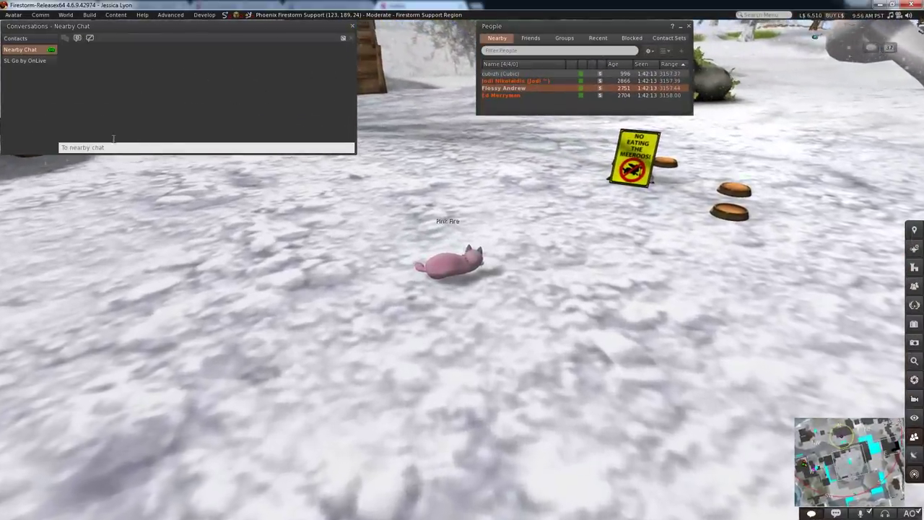
pyautogui.click(107, 149)
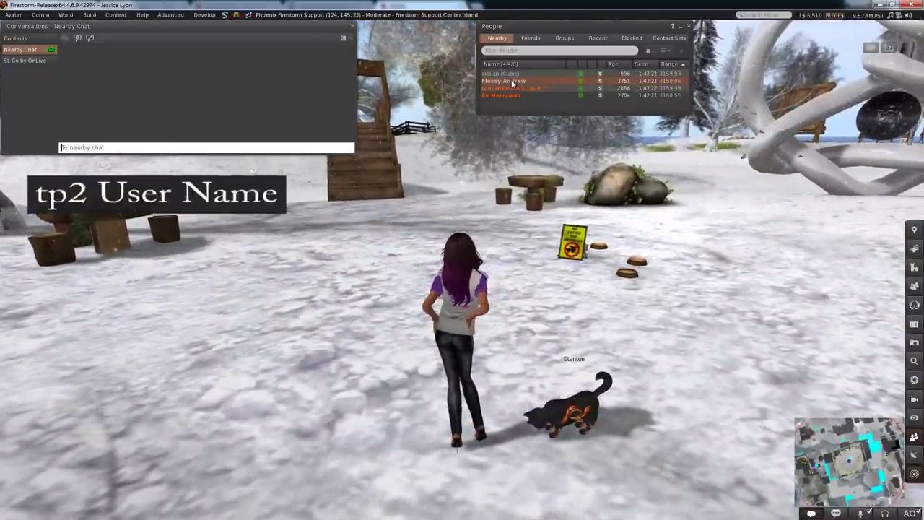
# Teleport to the highlighted avatar in the nearby people list using the tp2 chat command with that avatar's user name.
pyautogui.click(450, 101)
pyautogui.click(168, 148)
pyautogui.write('tp2')
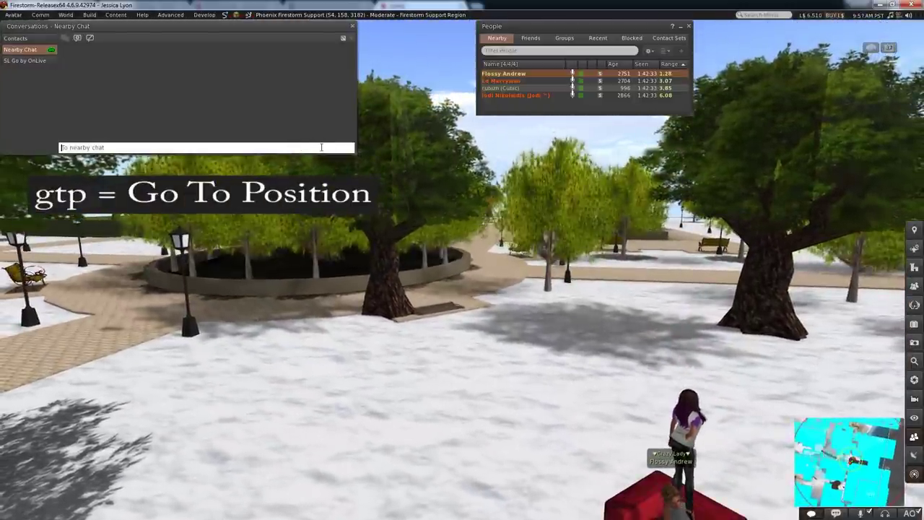
# Teleport within the region to position 105, 111, 43 with the gtp chat command.
pyautogui.write('gtp 10')
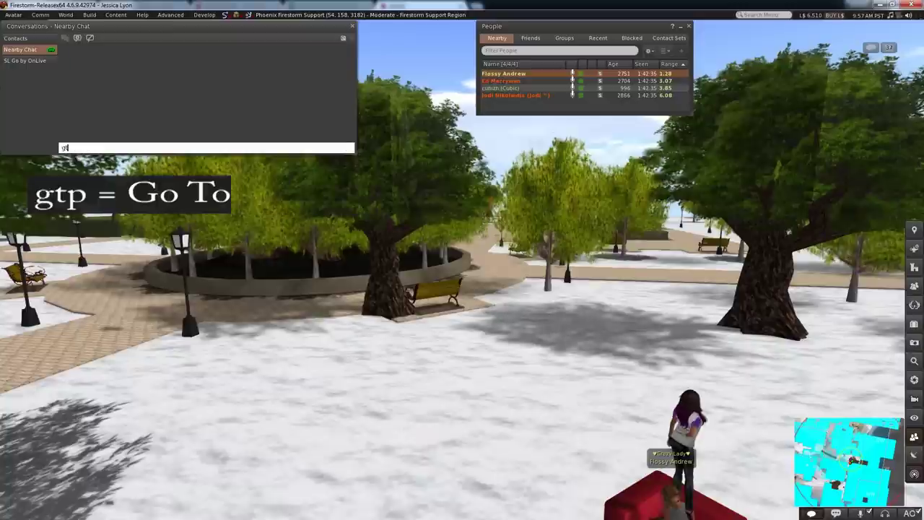
pyautogui.write('5 111 43')
pyautogui.press('Return')
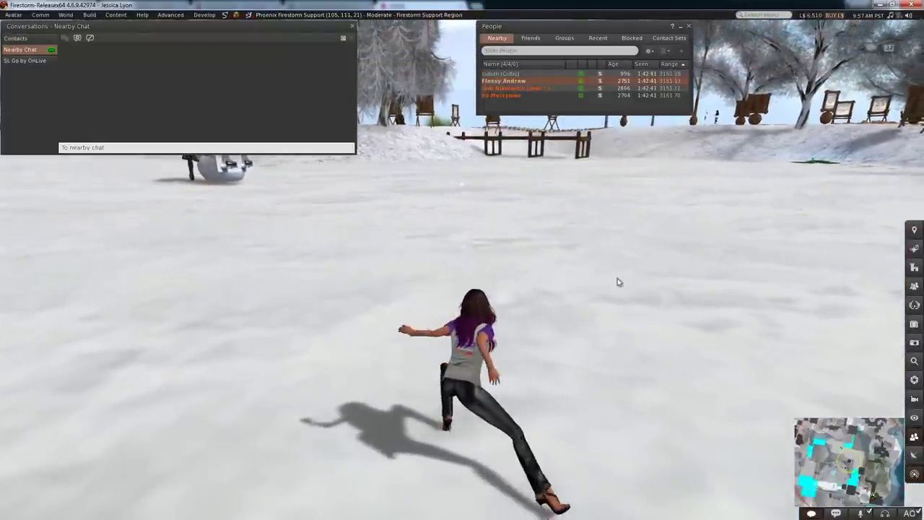
# Teleport to the Sunny Dream region with the mapto chat command.
pyautogui.click(92, 148)
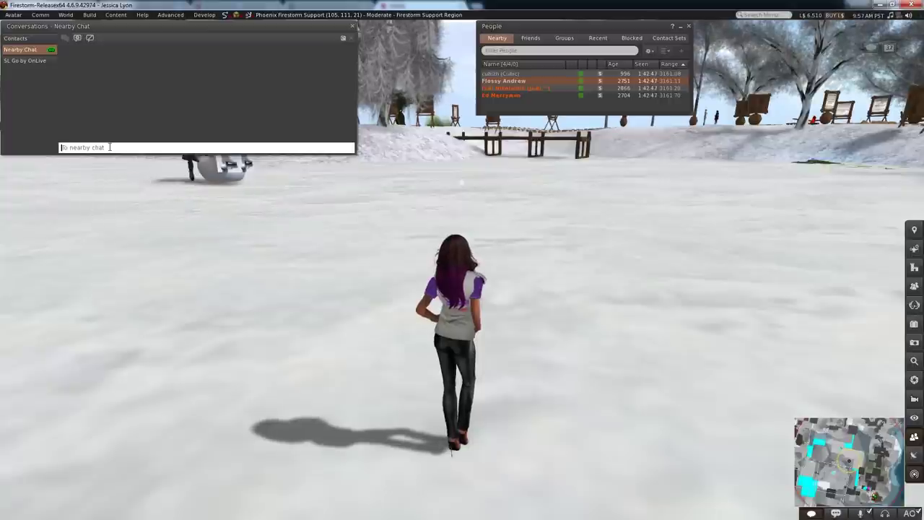
pyautogui.write('mapto sunny dream')
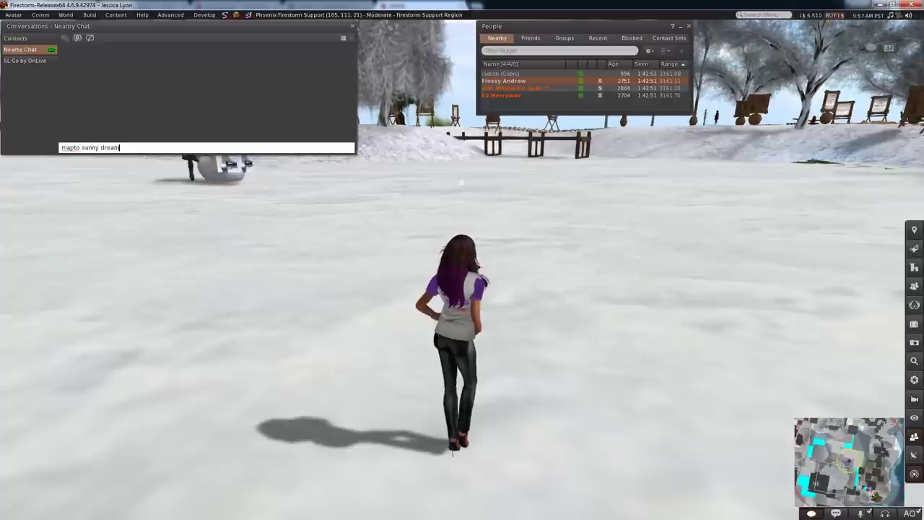
pyautogui.press('Return')
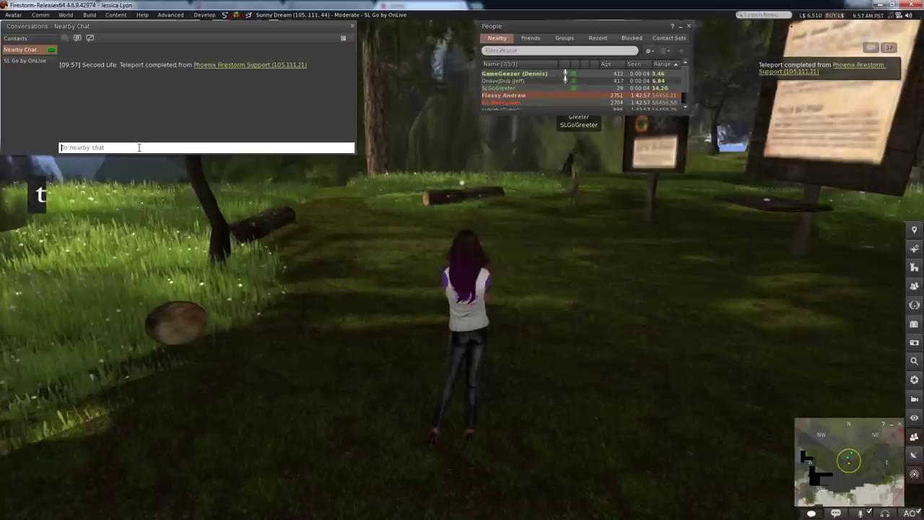
# Teleport the avatar home with the tph chat command.
pyautogui.write('tph')
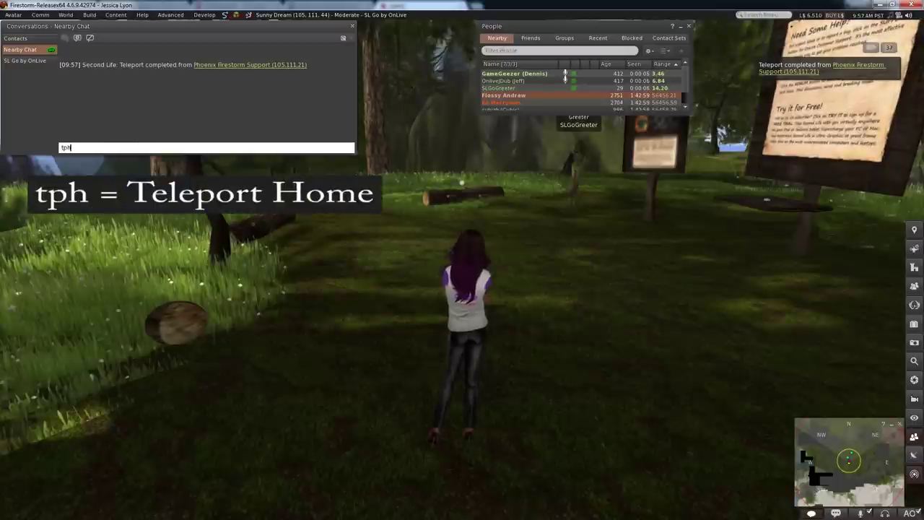
pyautogui.press('Return')
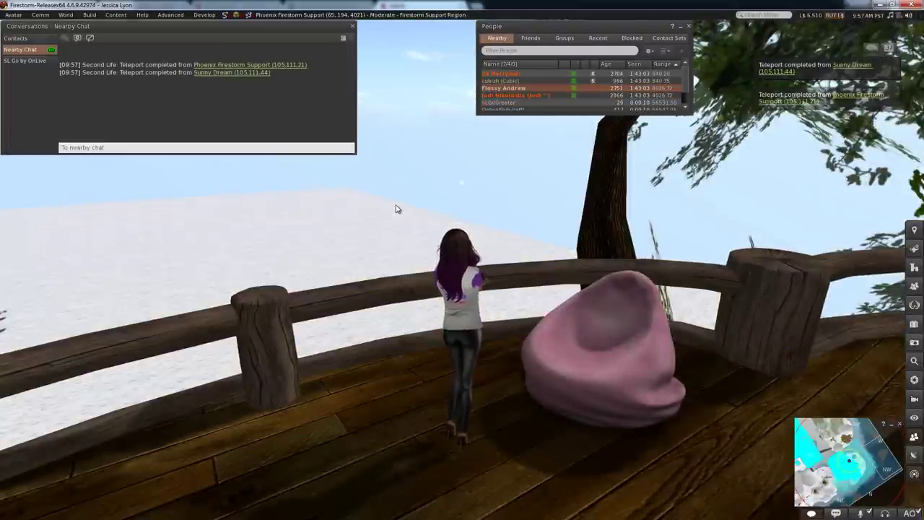
# Teleport the avatar to an altitude of 7000 m with the gth chat command.
pyautogui.click(333, 149)
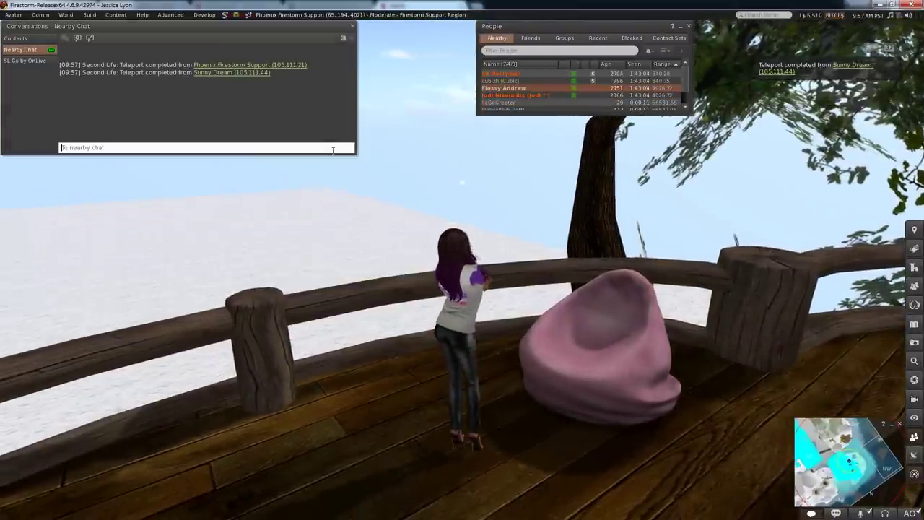
pyautogui.write('gth 7000')
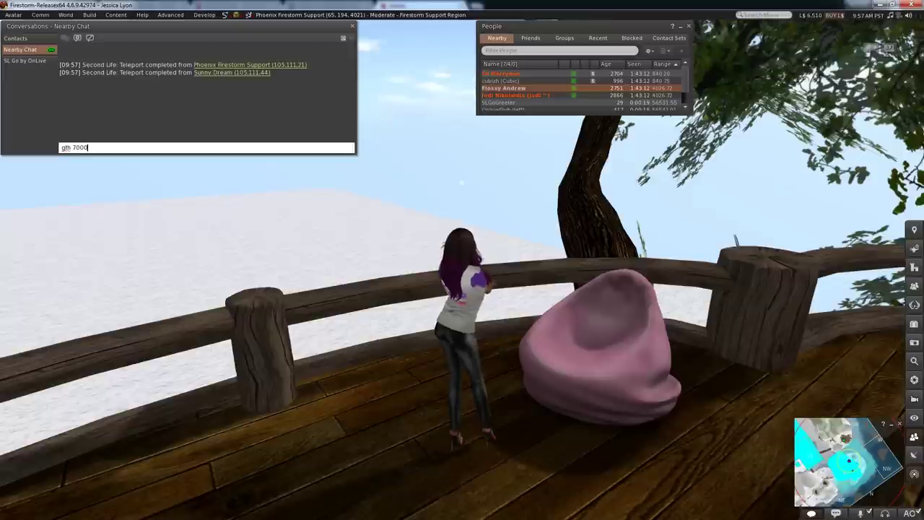
pyautogui.press('Return')
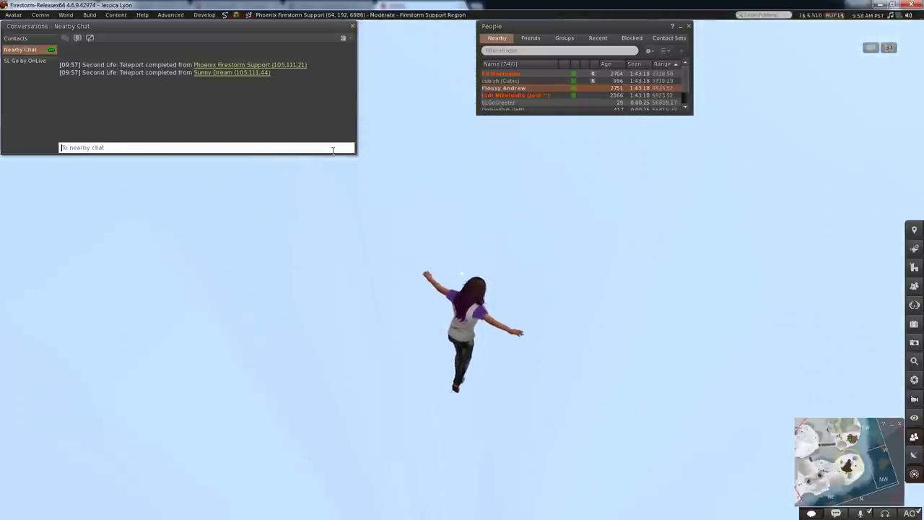
# Rez a platform beneath the falling avatar with the rezplat chat command.
pyautogui.write('rezplat')
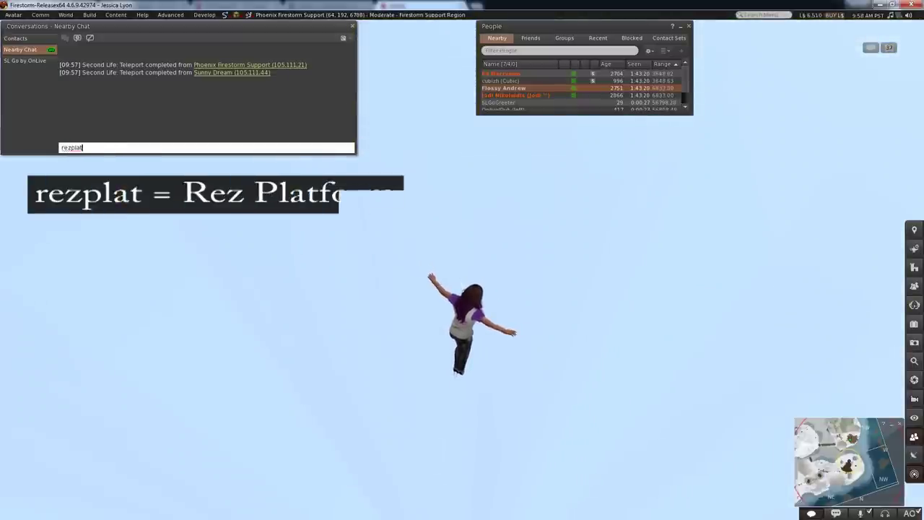
pyautogui.press('Return')
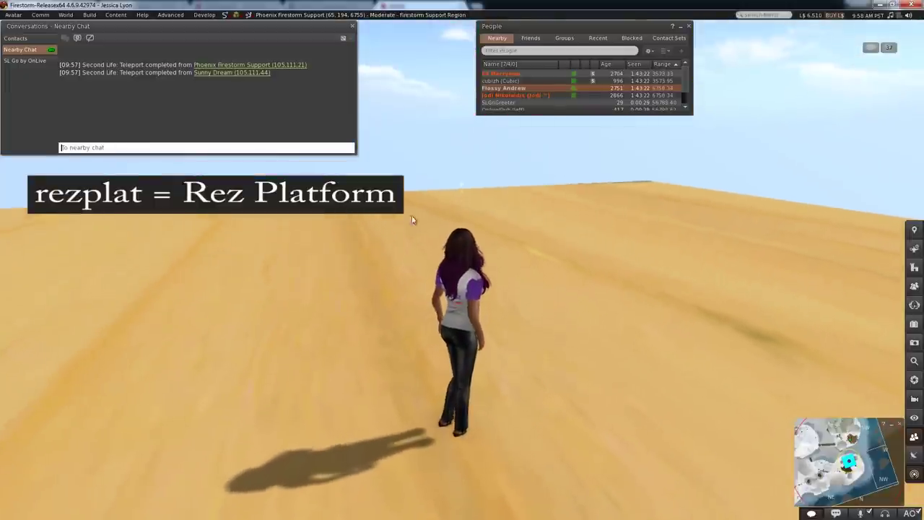
# Walk the avatar around on the rezzed platform and delete the platform.
pyautogui.click(408, 238)
pyautogui.press('Right')
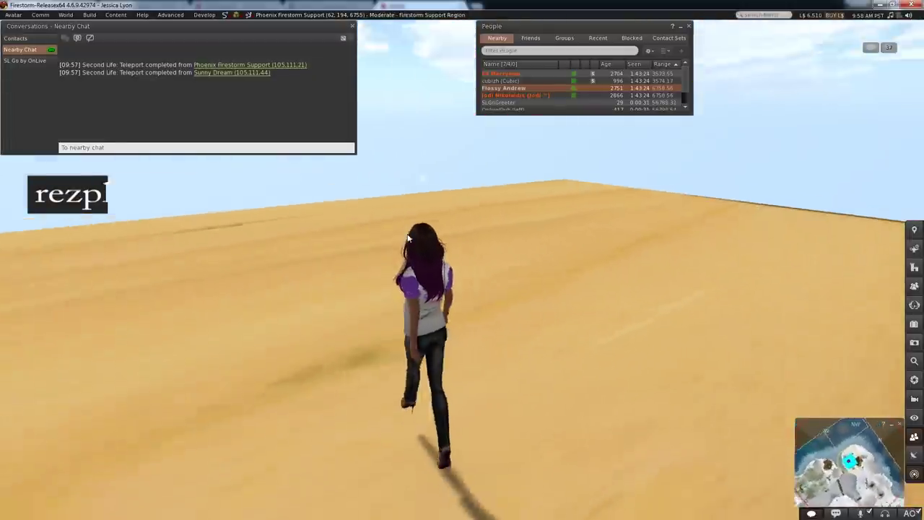
pyautogui.press('Right')
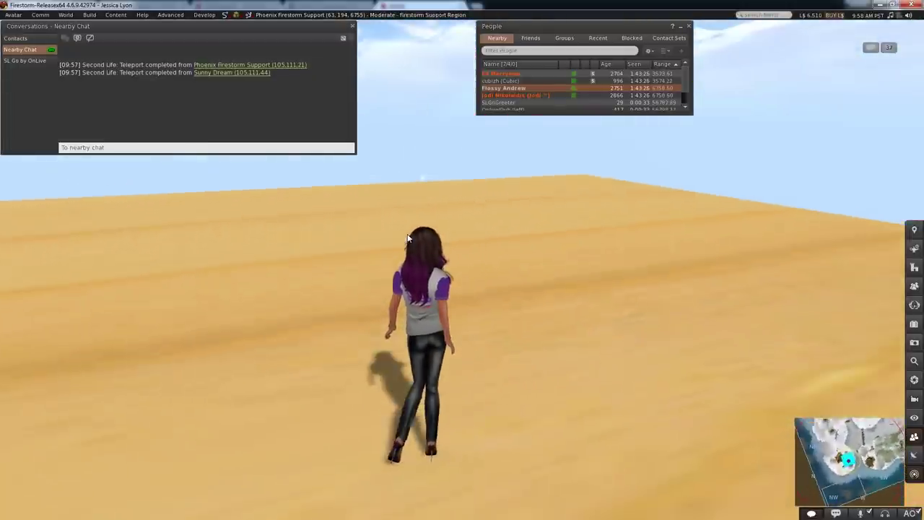
pyautogui.rightClick(267, 302)
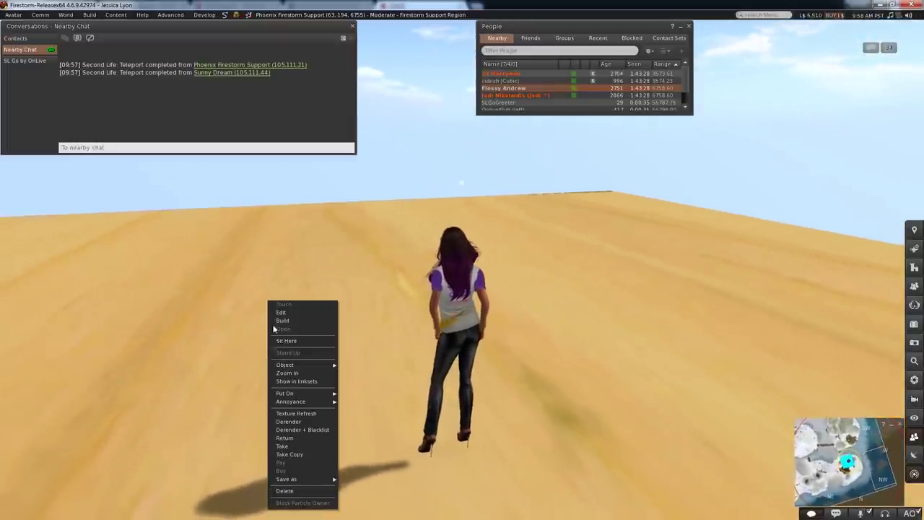
pyautogui.click(284, 491)
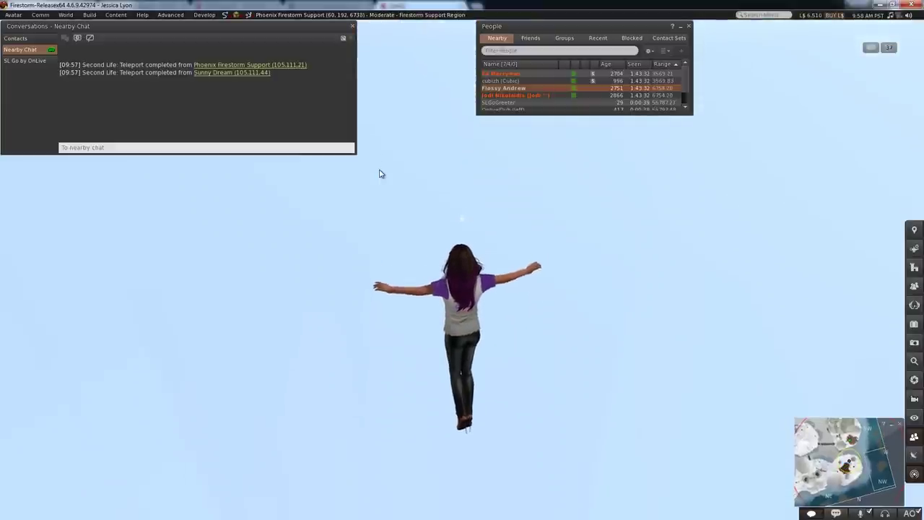
# Teleport the falling avatar down to ground level with the flr chat command.
pyautogui.click(319, 148)
pyautogui.write('flr')
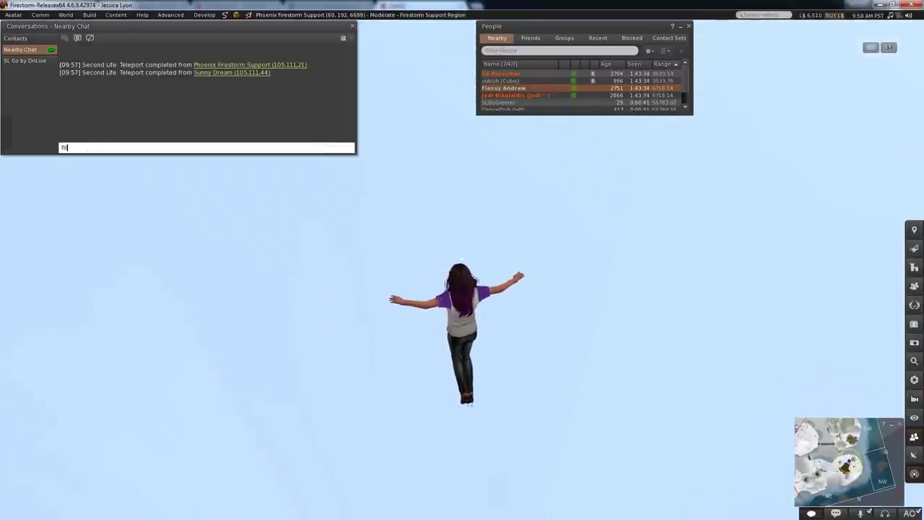
pyautogui.press('Return')
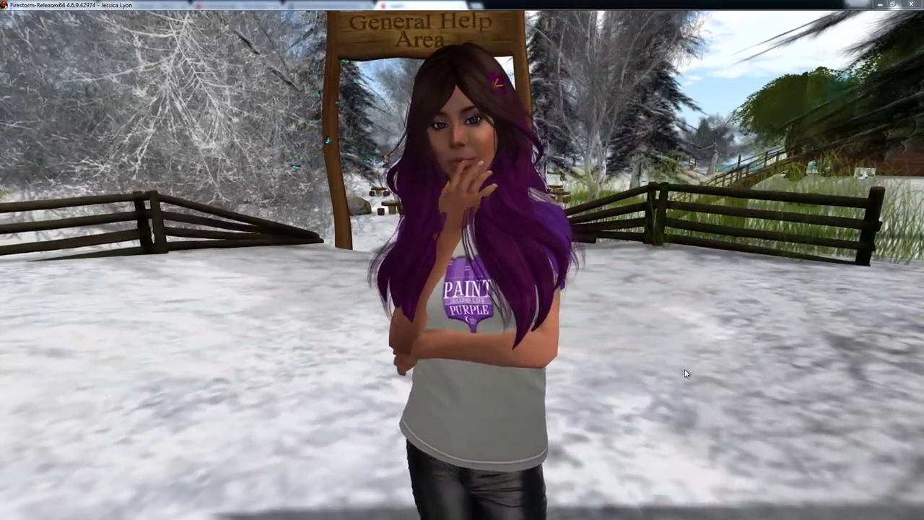
# Examine the chat command-line shortcuts on both CmdLine pages of the Firestorm preferences.
pyautogui.hotkey('ctrl', 'p')
pyautogui.click(581, 301)
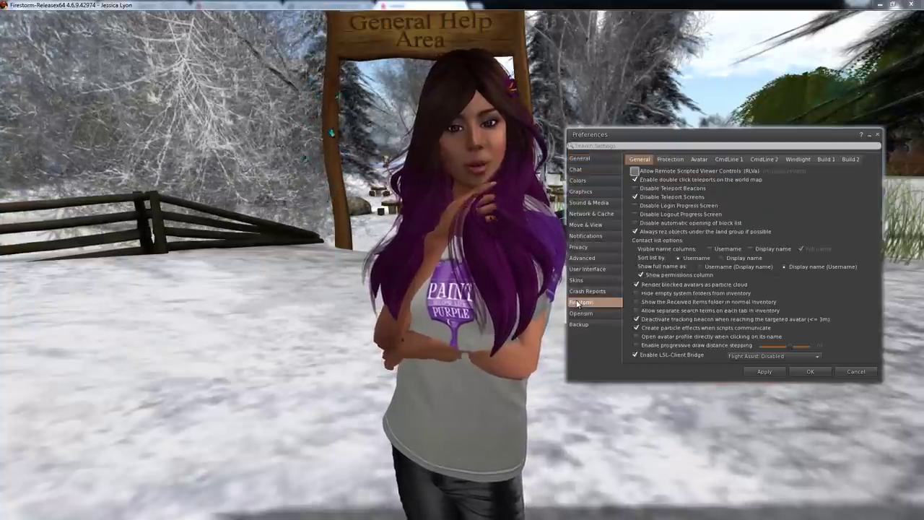
pyautogui.click(728, 159)
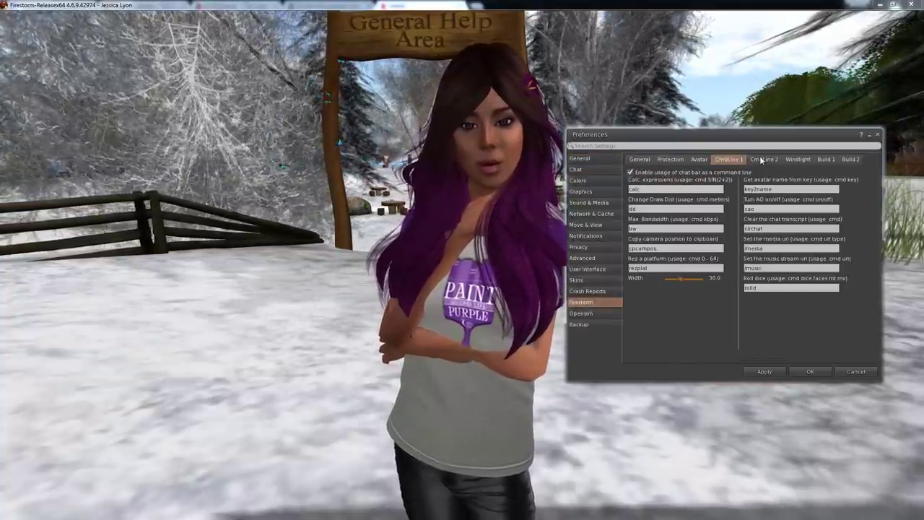
pyautogui.click(764, 159)
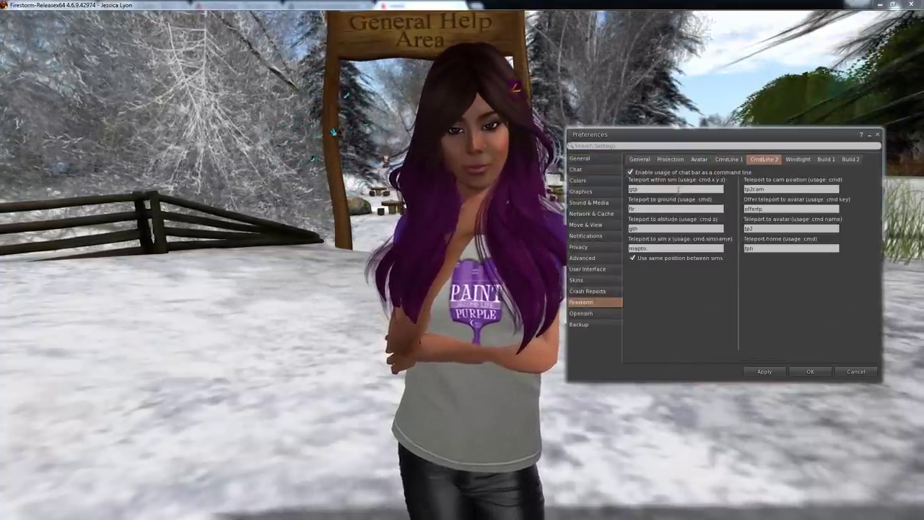
pyautogui.click(649, 209)
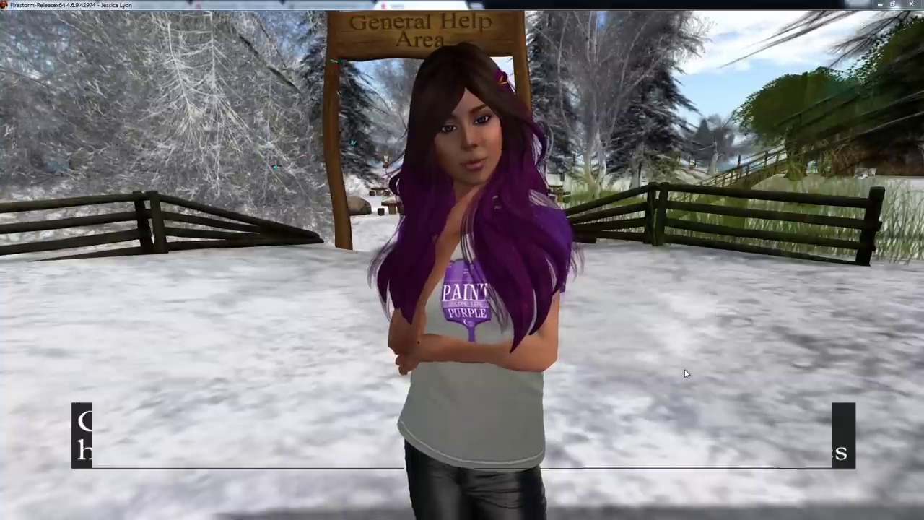